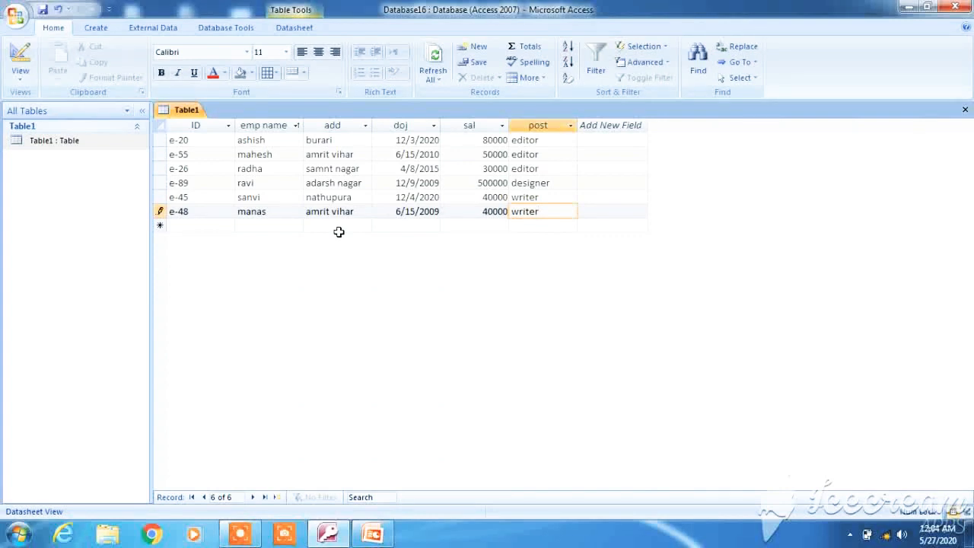
Step: Save the sixth employee record, e-48, by moving to the new-record row
click(339, 231)
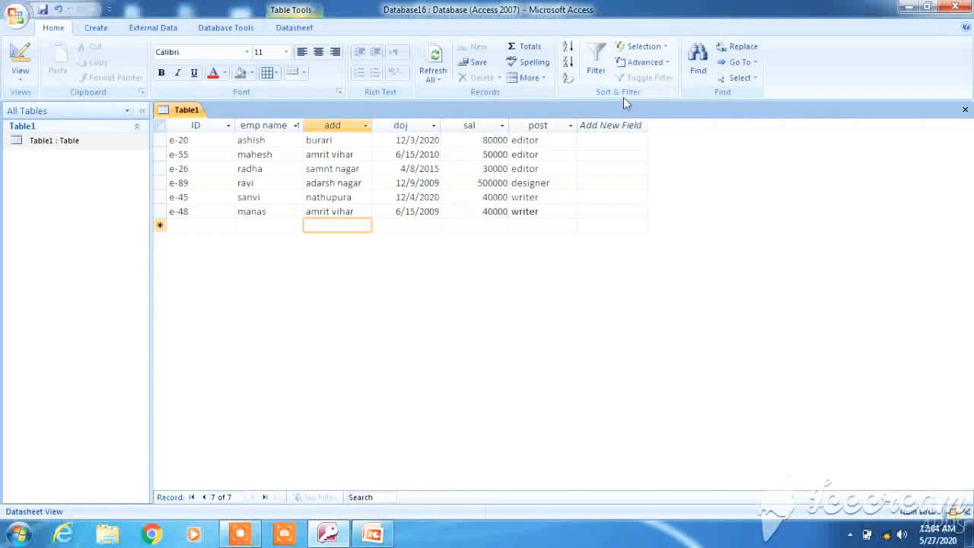
Step: Try ascending and descending sorts on the add and emp name columns
click(568, 48)
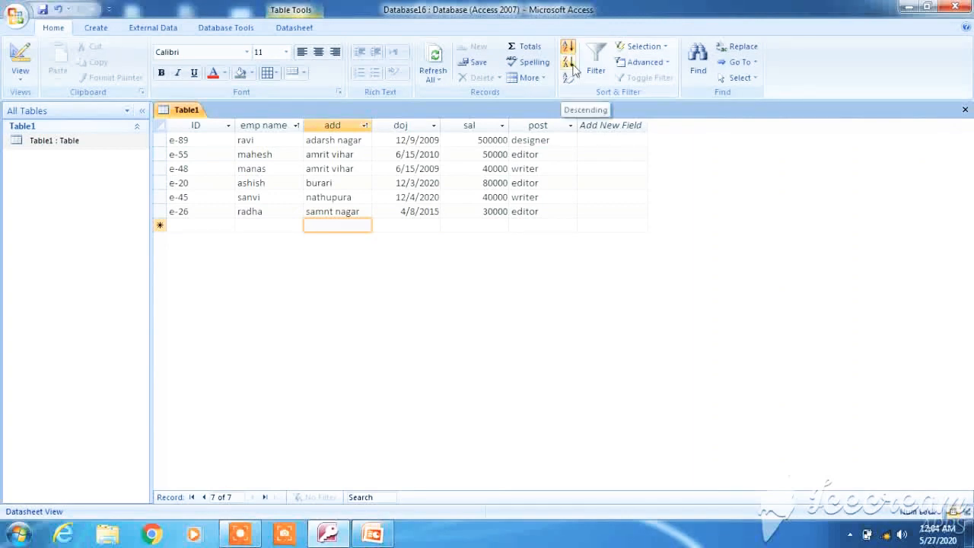
click(573, 67)
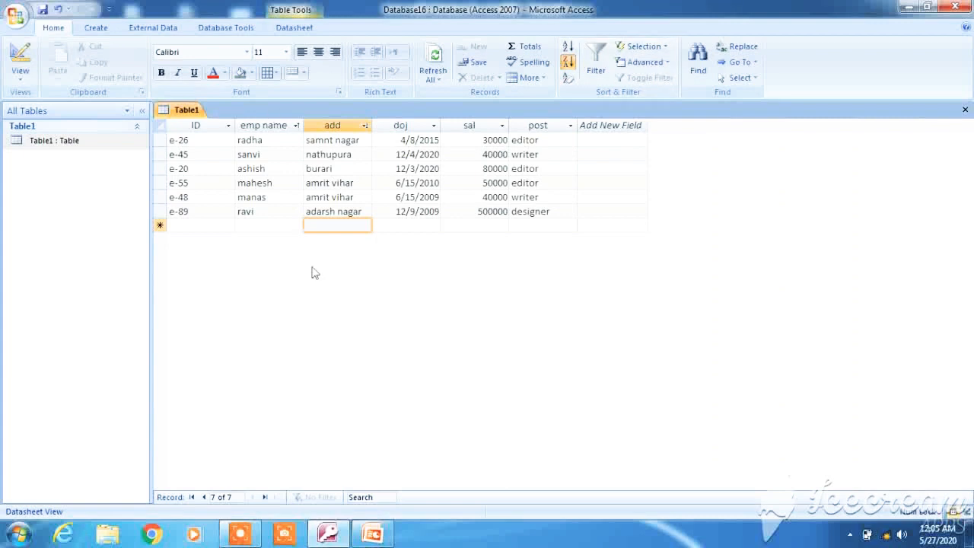
click(283, 140)
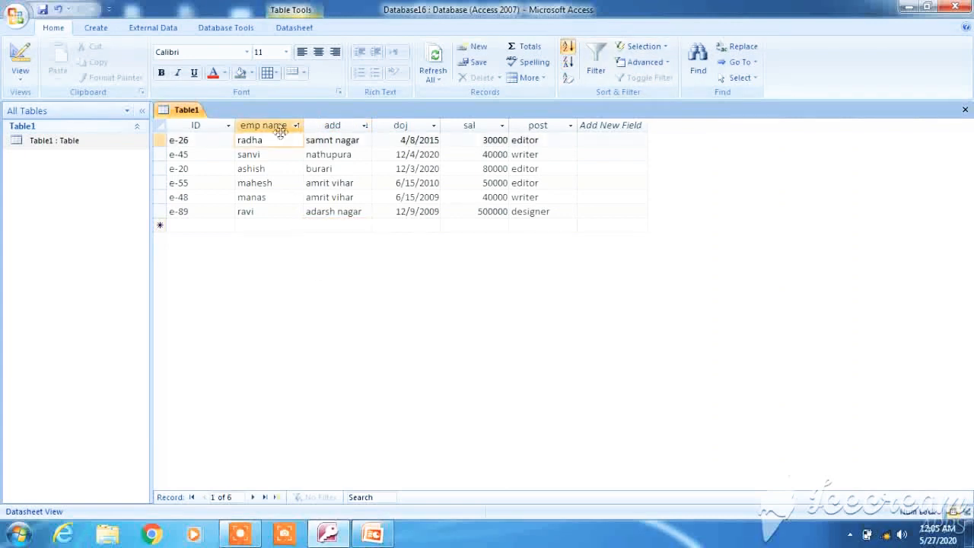
click(569, 47)
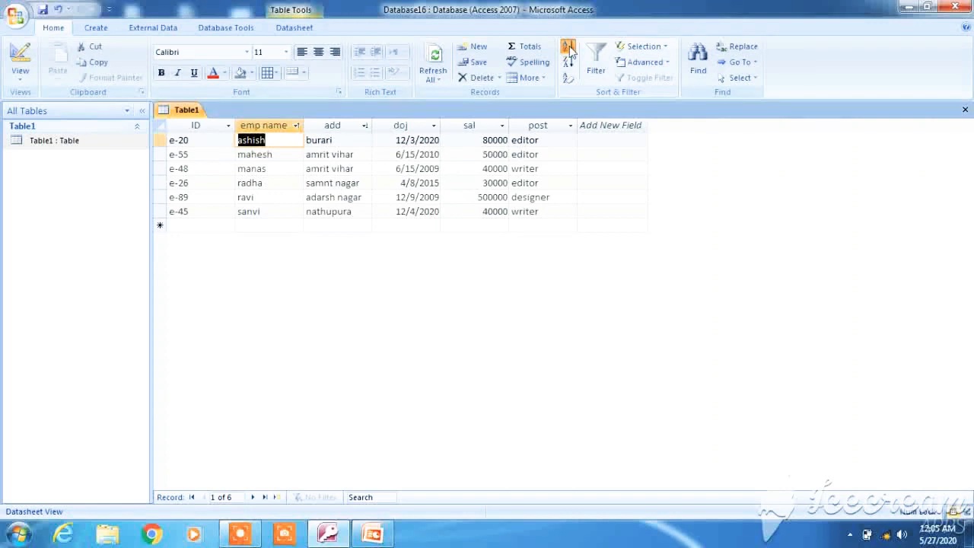
click(569, 64)
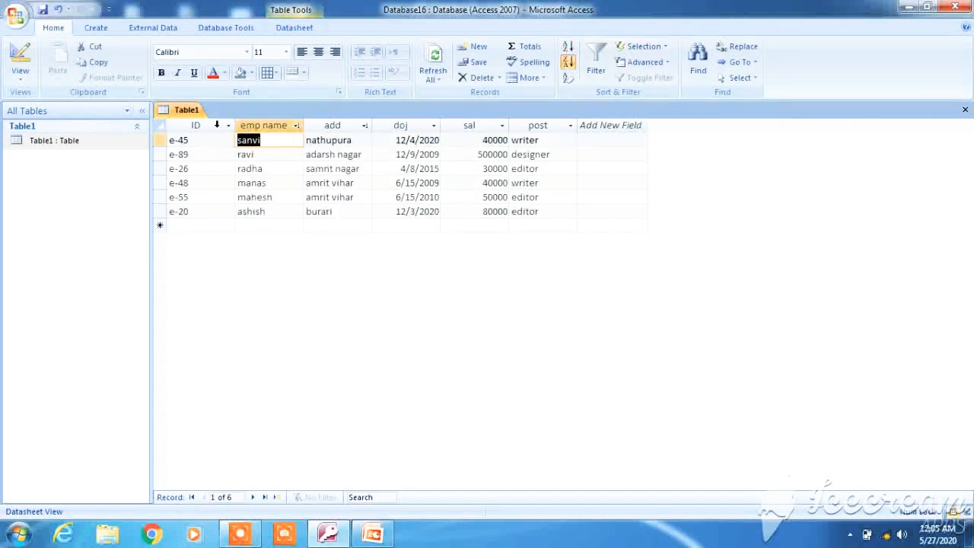
Step: Sort Table1's records ascending by ID, from e-20 to e-89
click(217, 124)
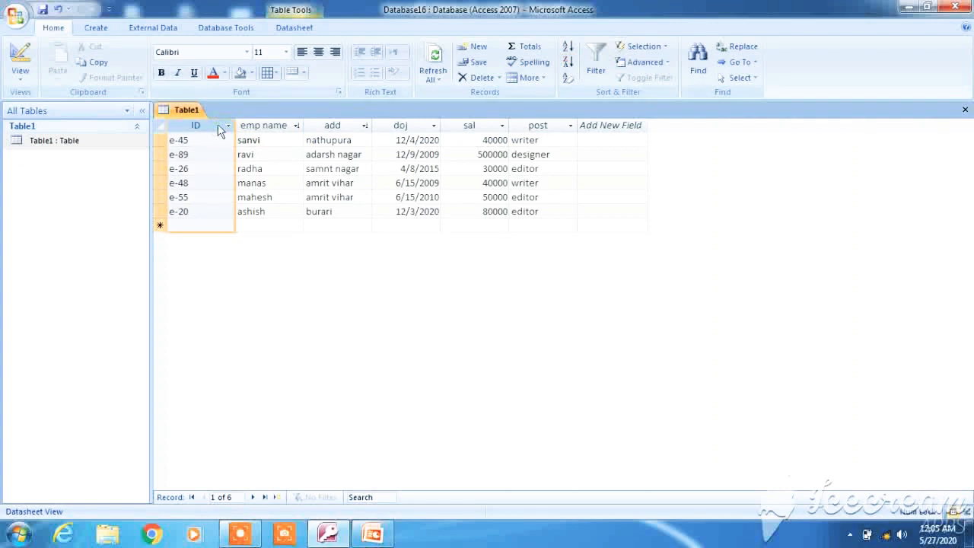
click(571, 47)
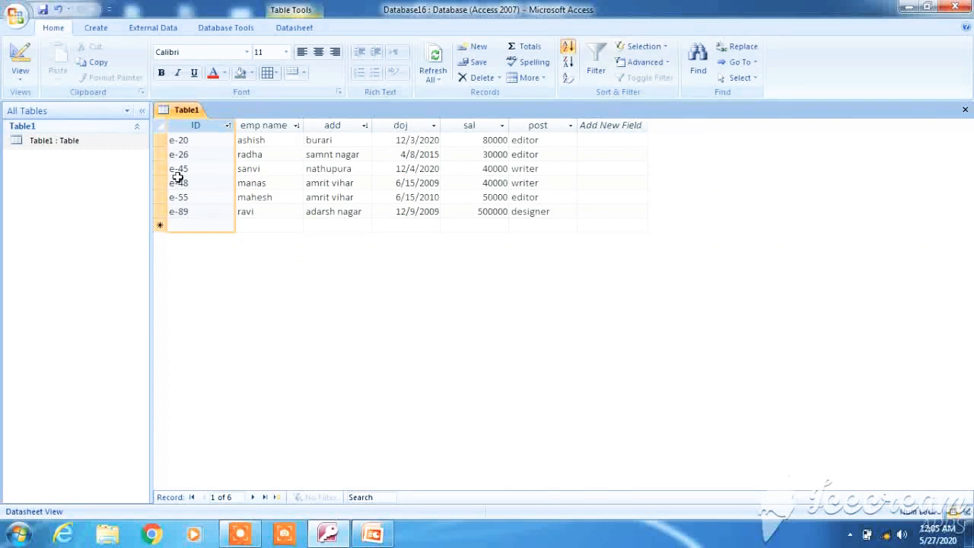
click(599, 76)
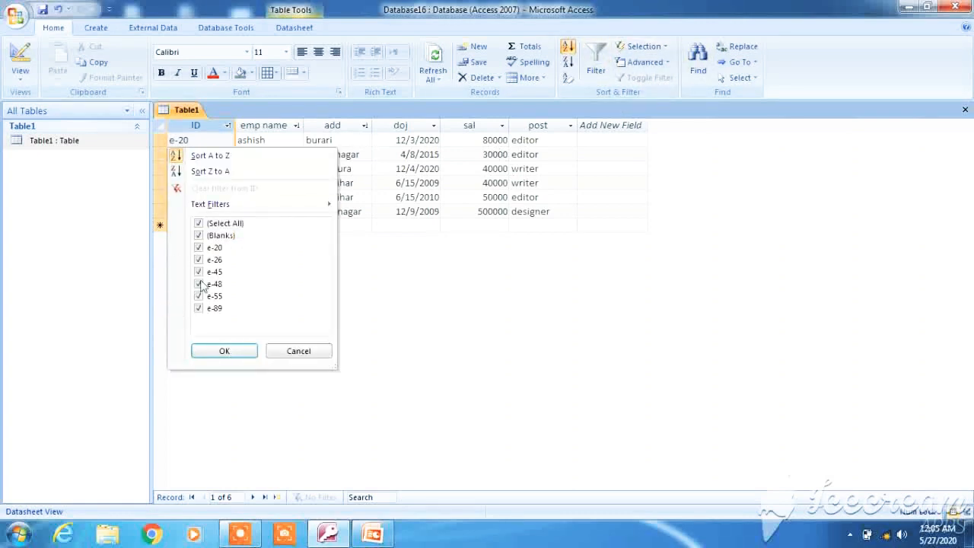
click(199, 309)
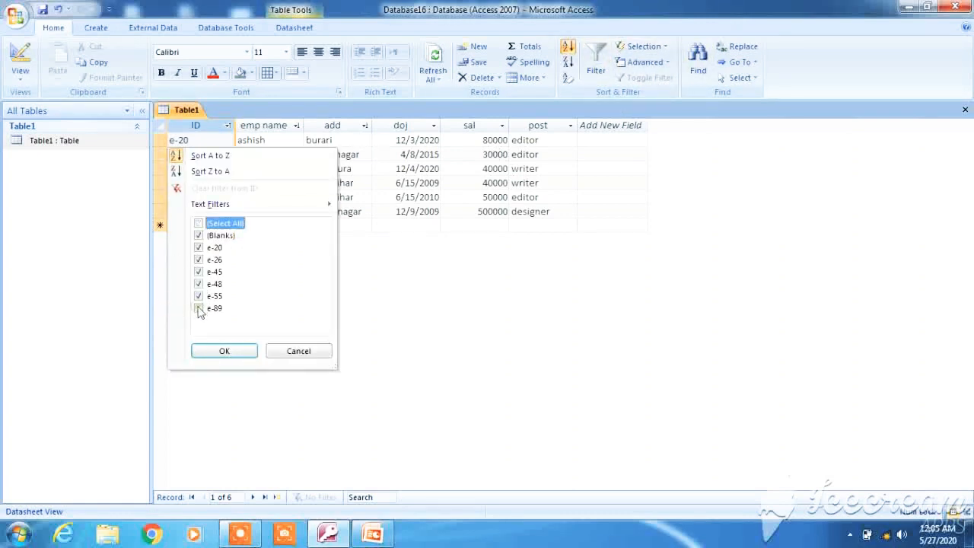
click(199, 296)
click(232, 356)
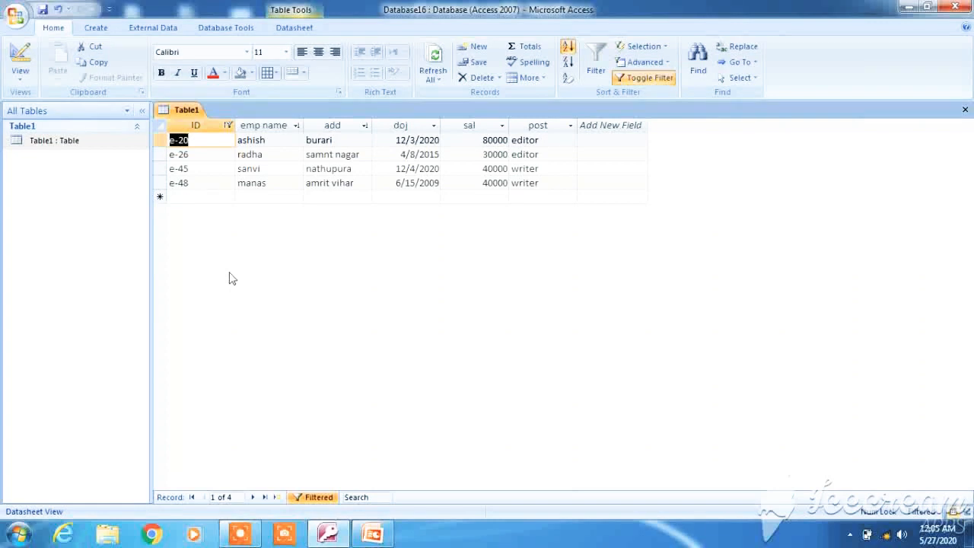
click(596, 61)
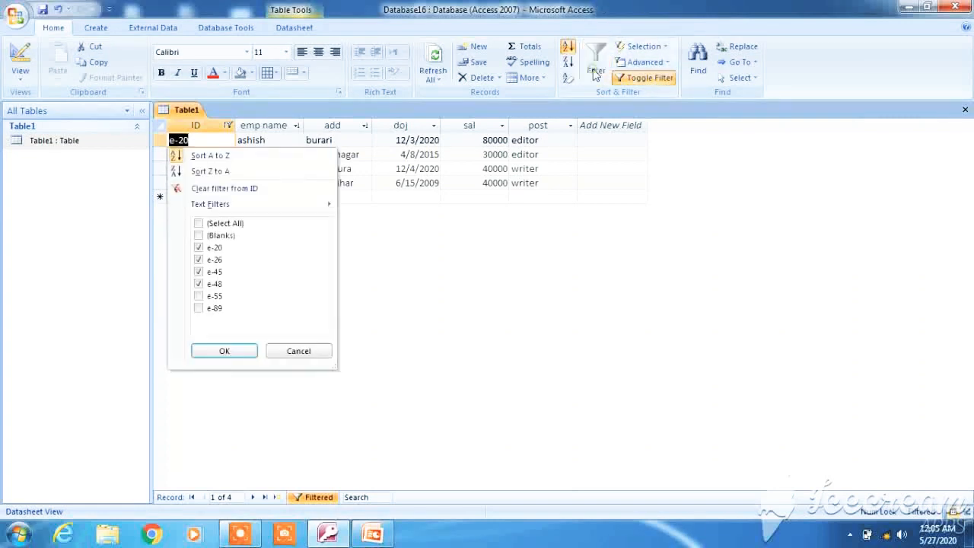
click(200, 224)
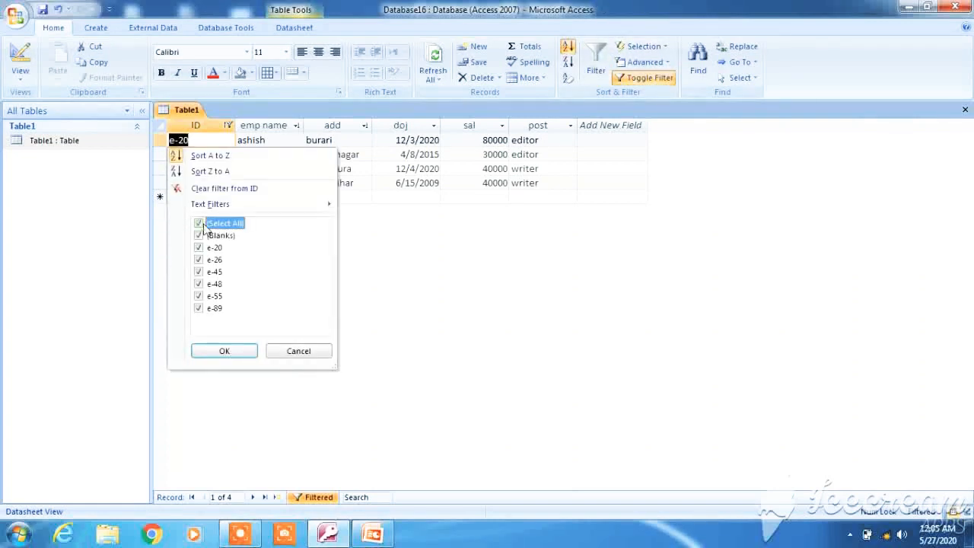
click(225, 351)
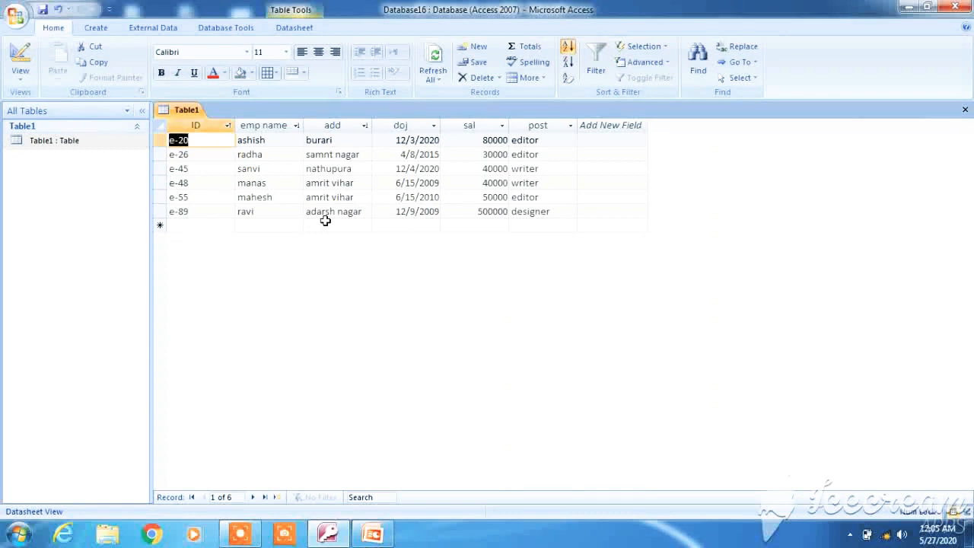
Step: Create a new Query Design with Table1 added as its source table
click(97, 28)
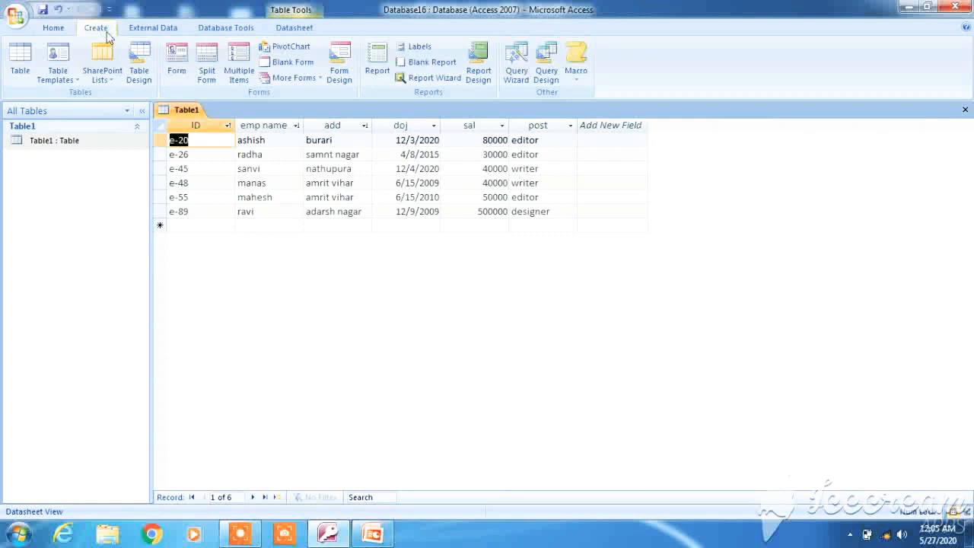
click(555, 80)
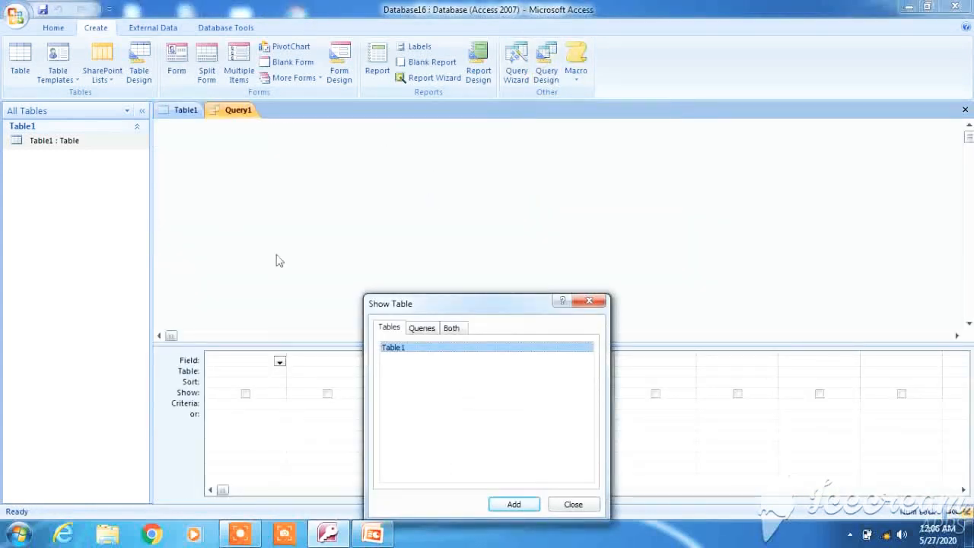
click(512, 506)
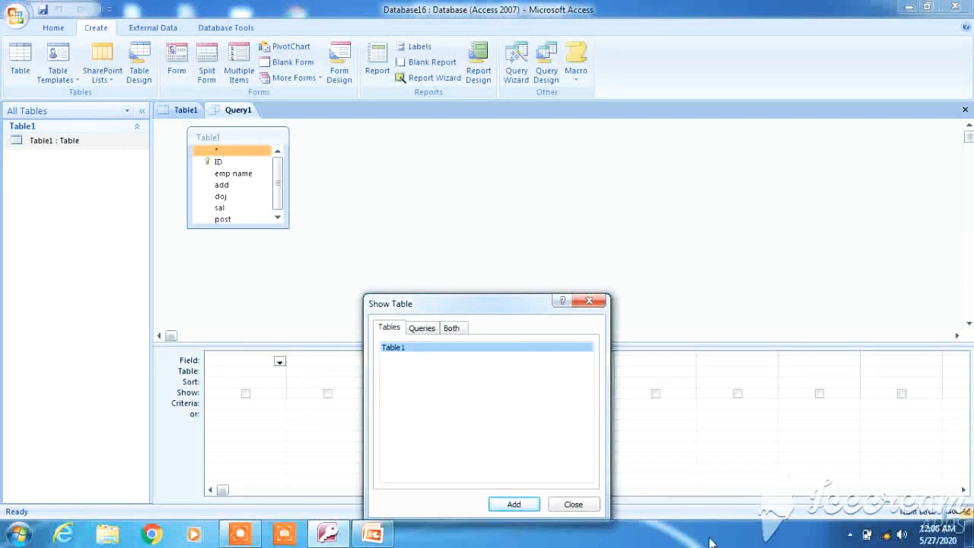
click(575, 504)
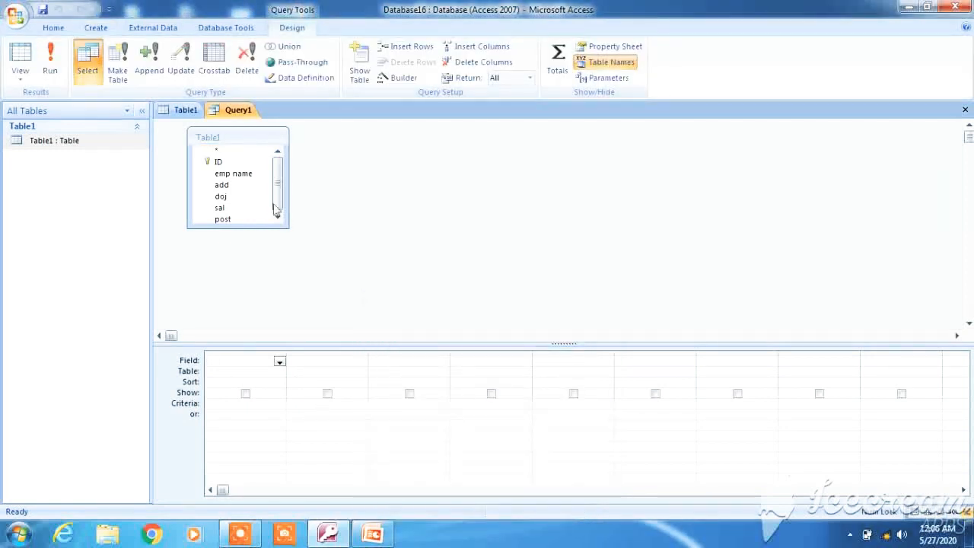
Step: Add the ID, emp name, sal and post fields to Query1's design grid
double_click(230, 163)
click(242, 175)
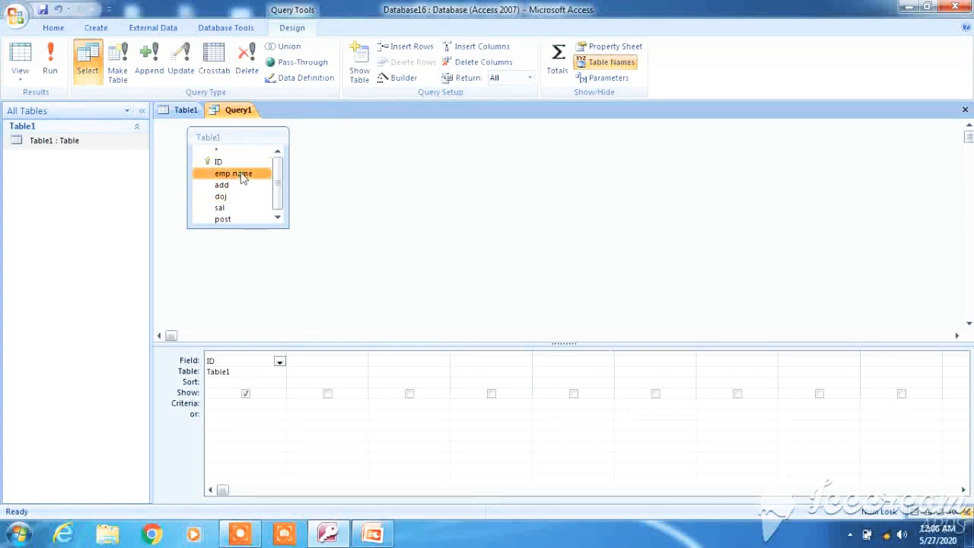
double_click(242, 176)
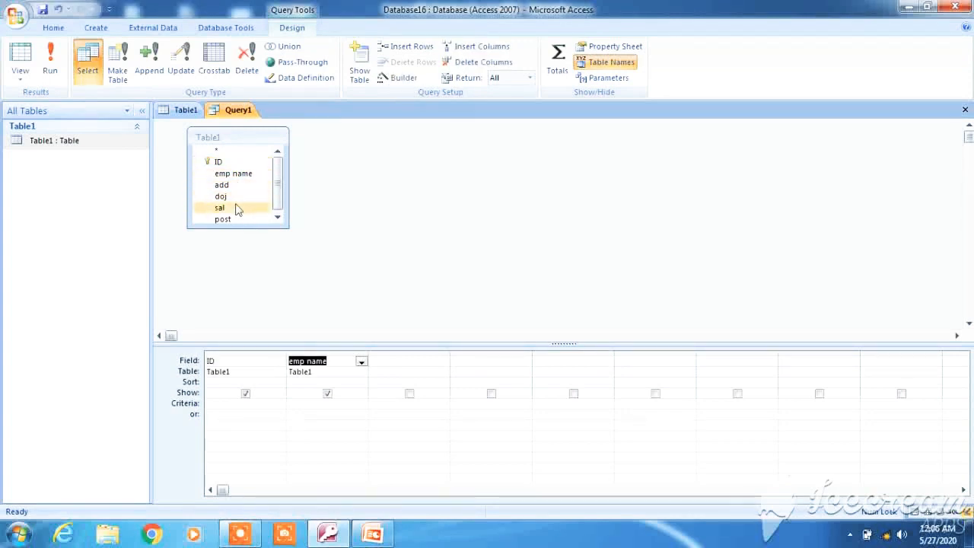
double_click(236, 209)
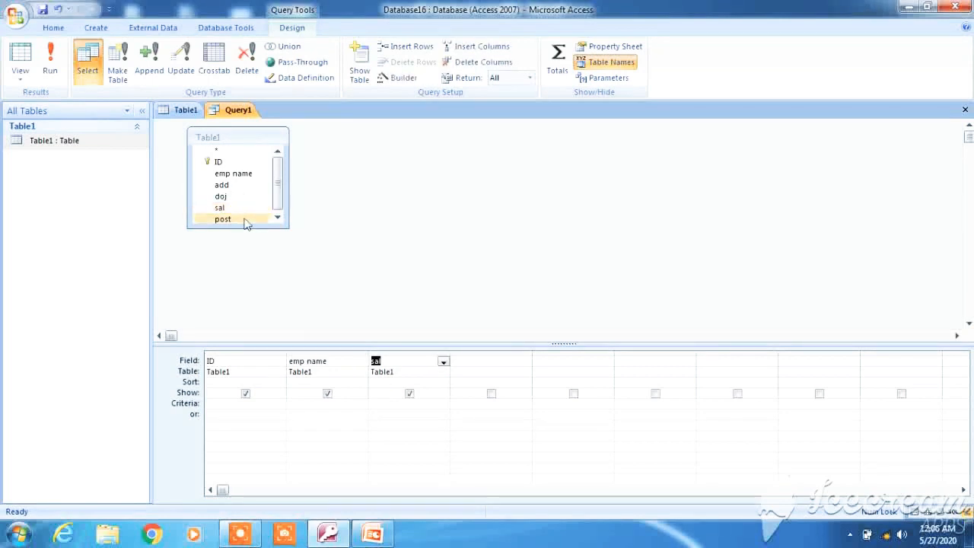
double_click(228, 219)
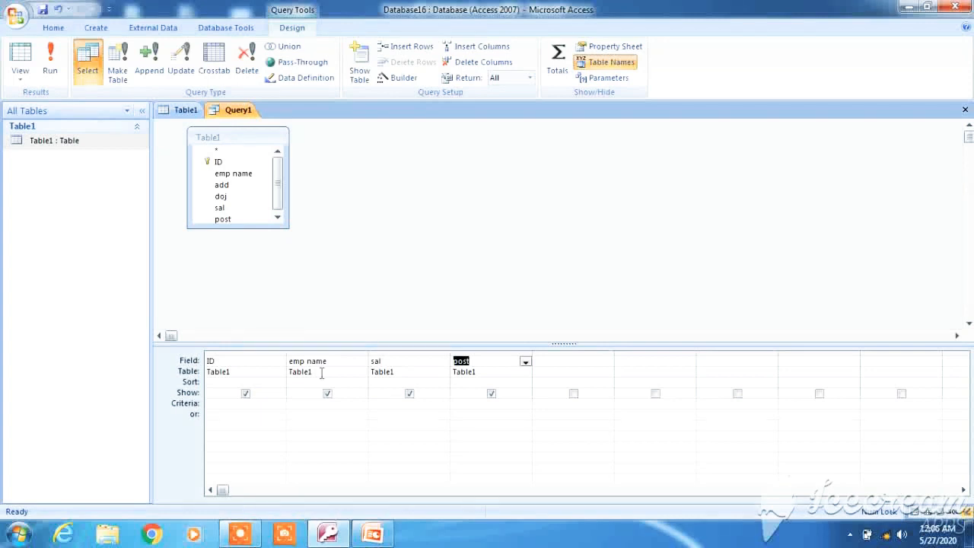
Step: Enter 'editor' as the Criteria for the post field
click(472, 402)
text(editor)
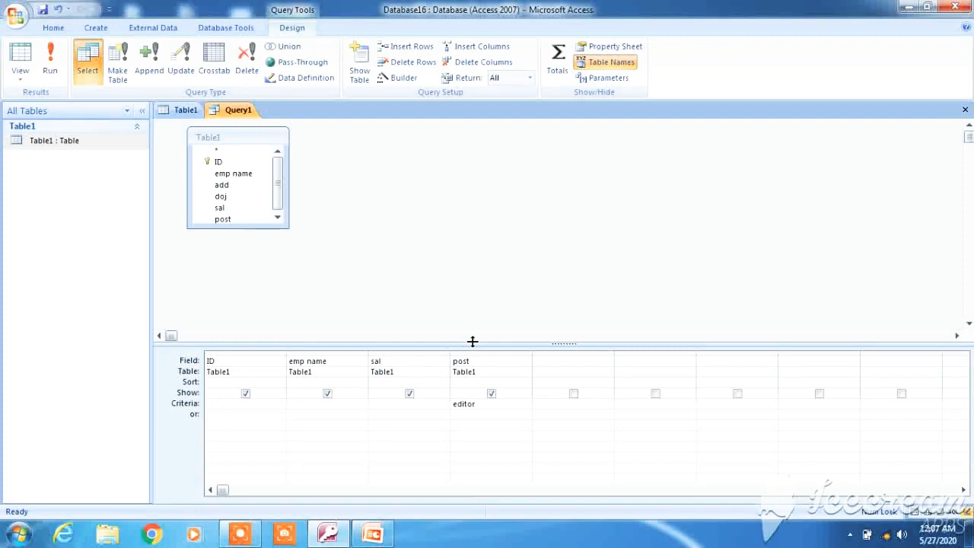
click(81, 32)
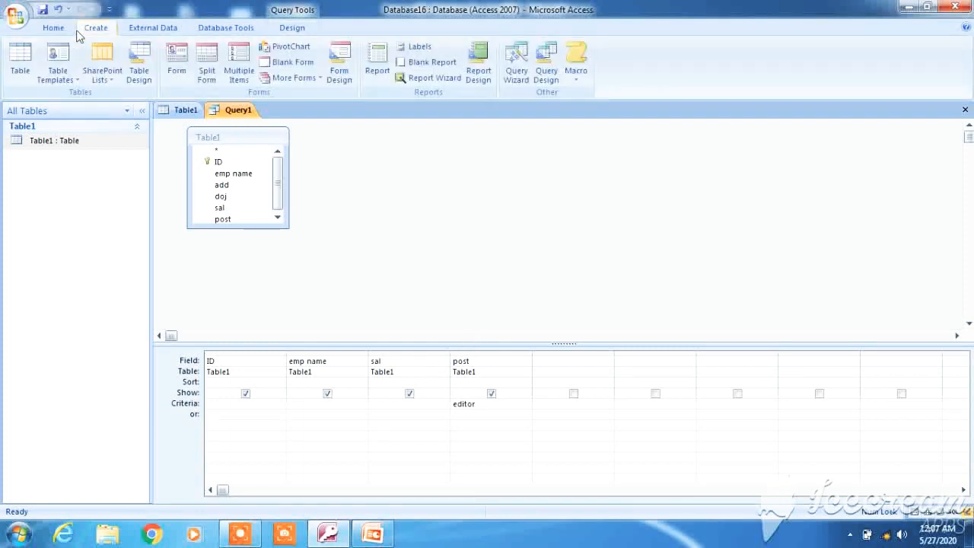
click(548, 75)
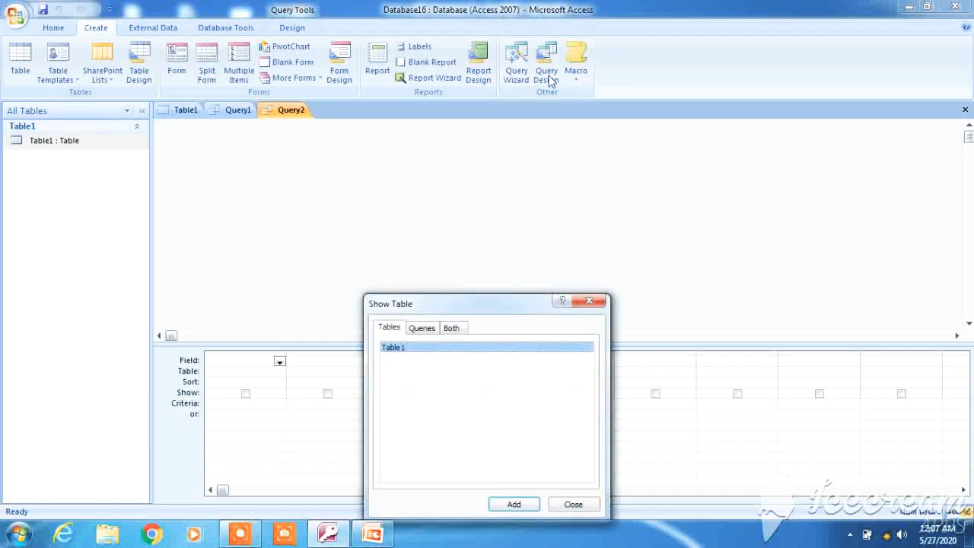
click(596, 303)
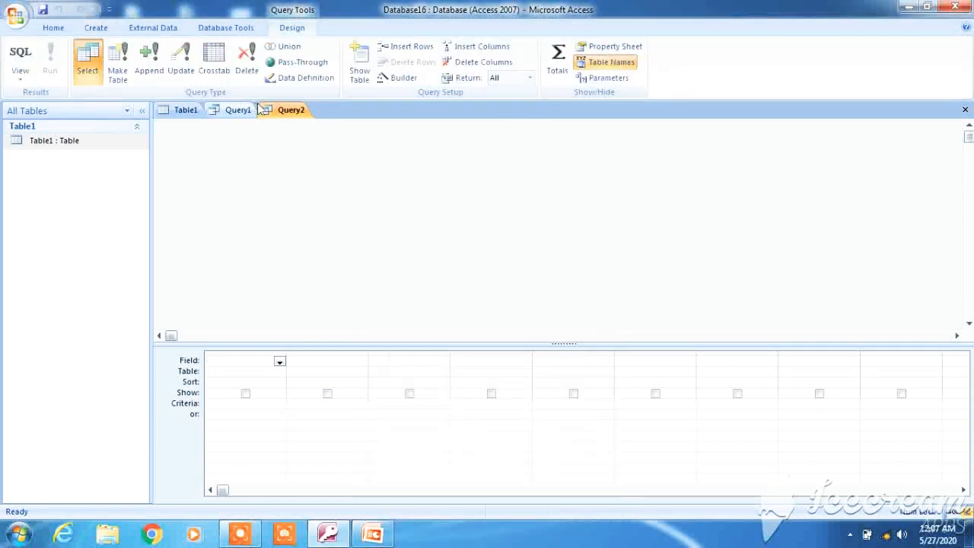
right_click(284, 112)
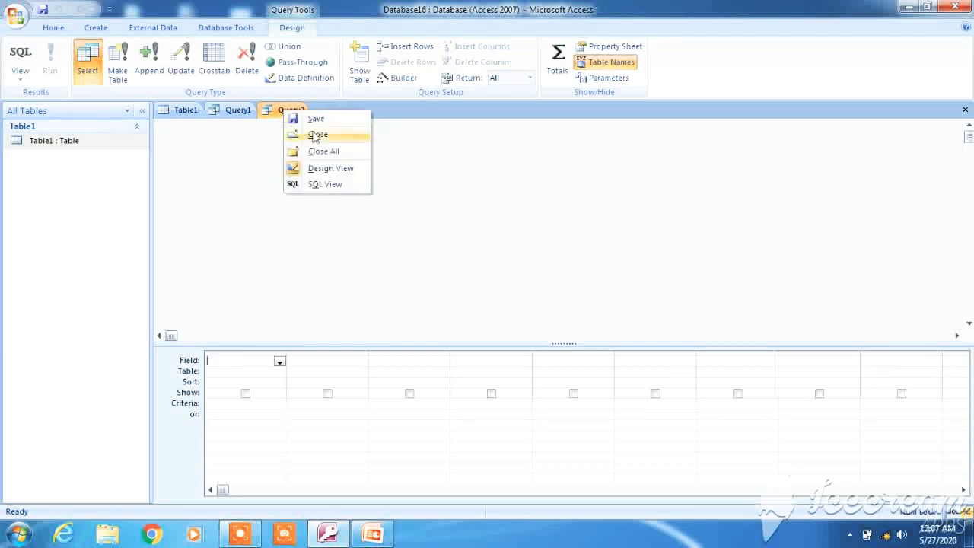
click(316, 137)
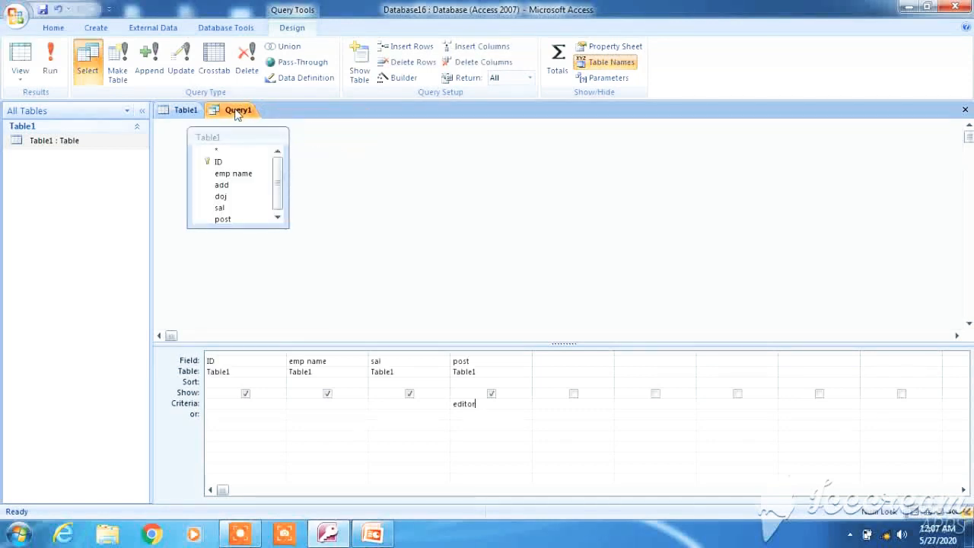
click(168, 114)
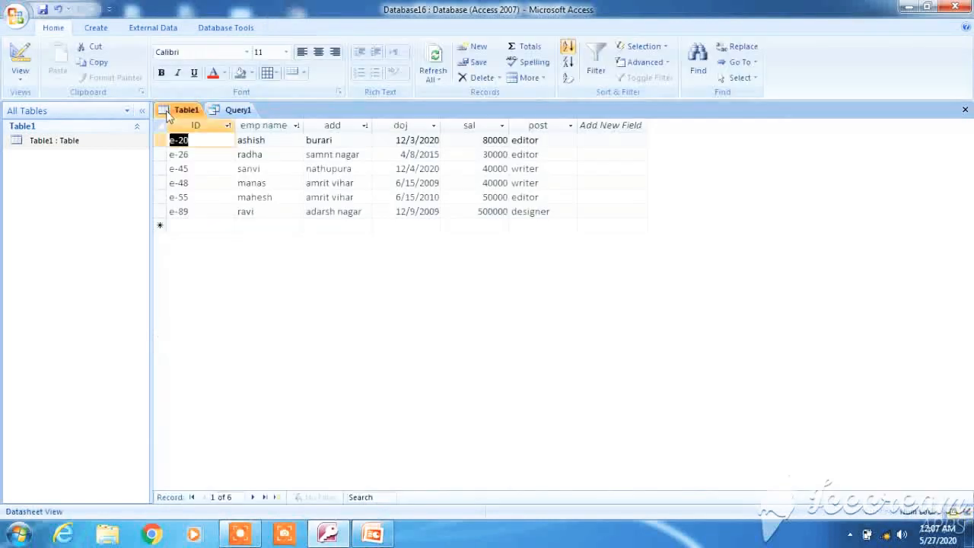
click(238, 110)
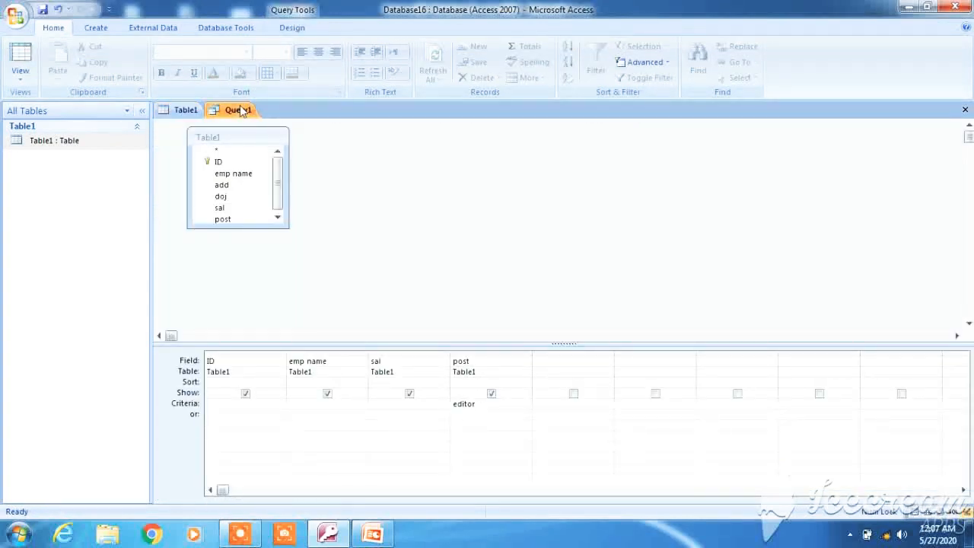
click(183, 111)
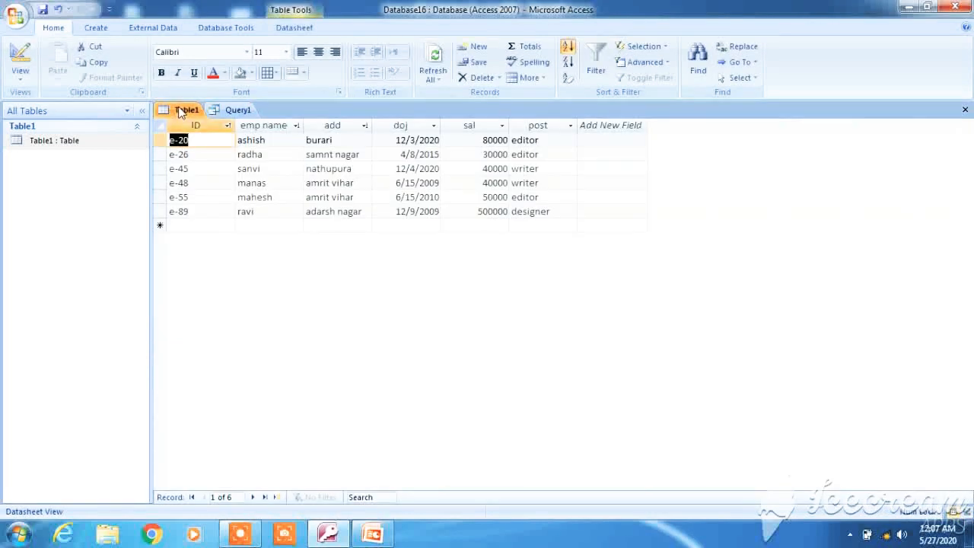
click(235, 112)
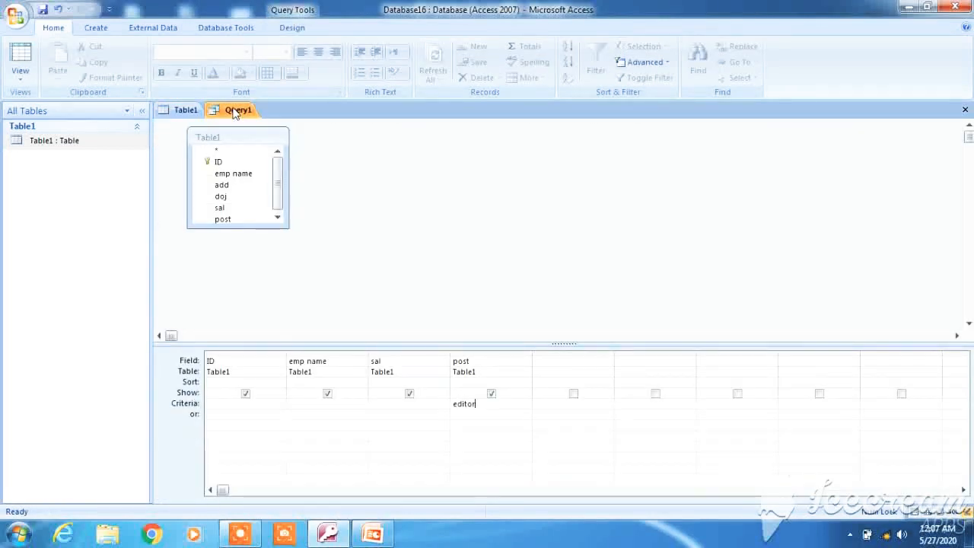
click(292, 28)
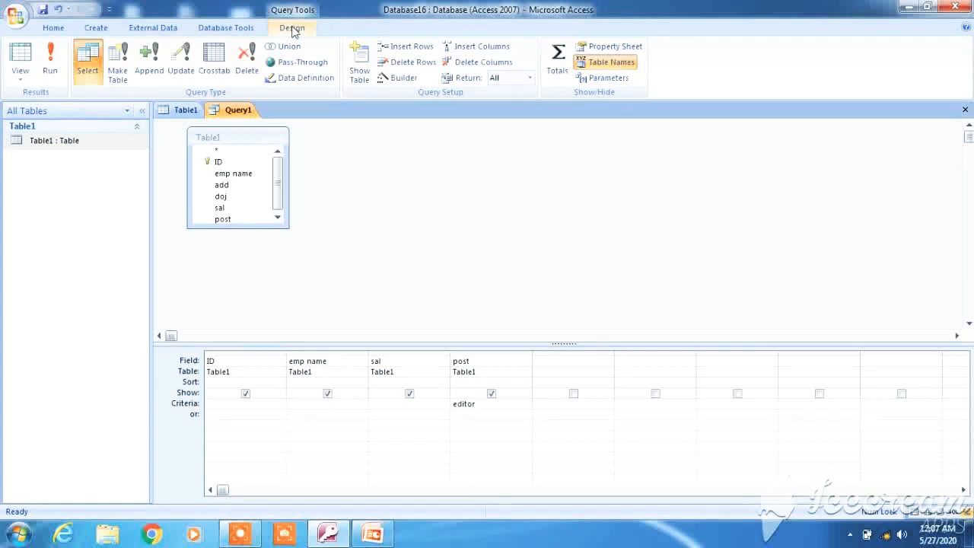
Step: Run Query1 to list only employees whose post is editor
click(49, 59)
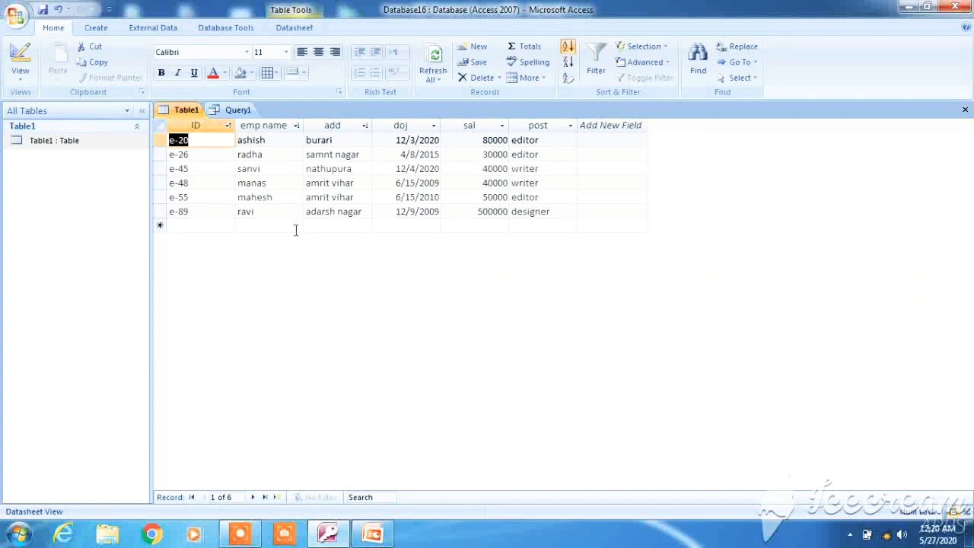
Step: Search Table1's records for an employee name, then clear it and search for e-20
click(364, 498)
text(ravi)
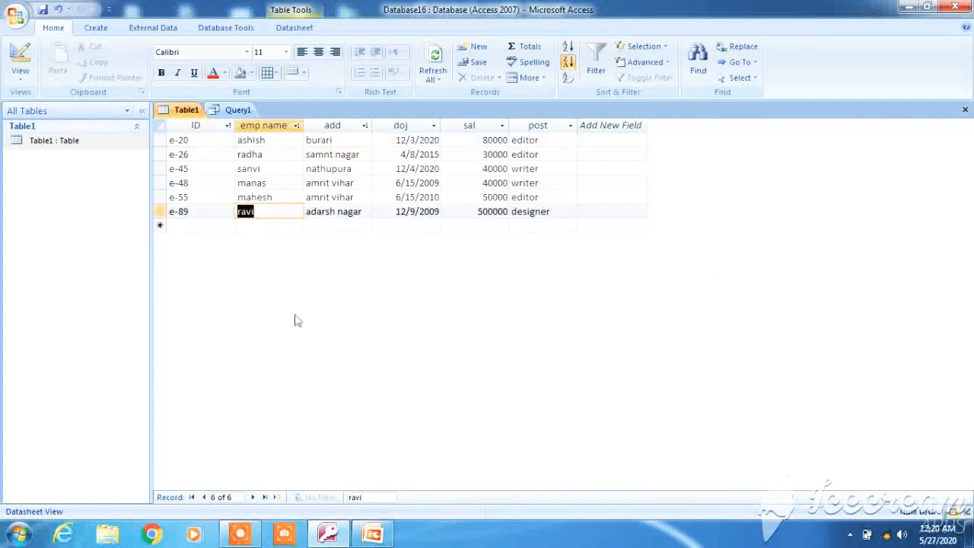
key(BackSpace)
key(BackSpace)
key(BackSpace)
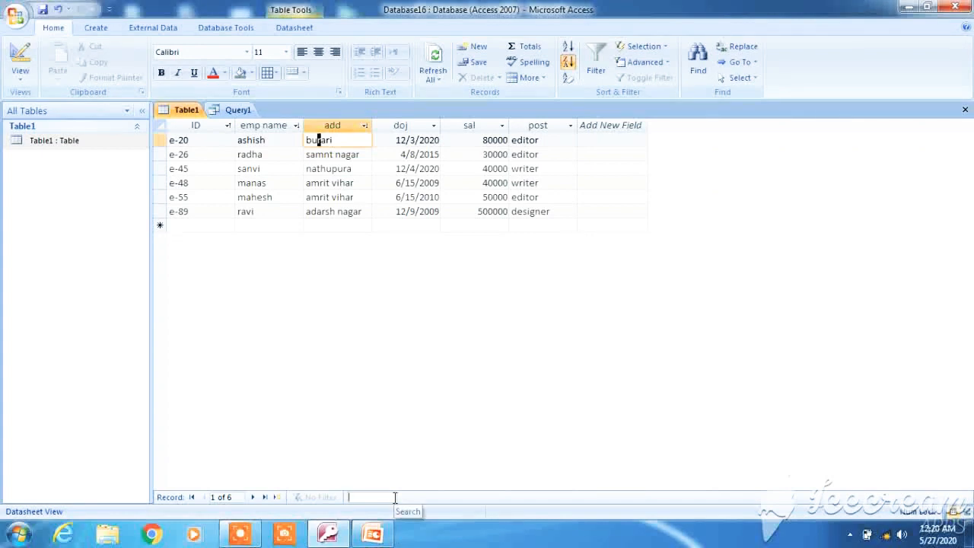
text(e-20)
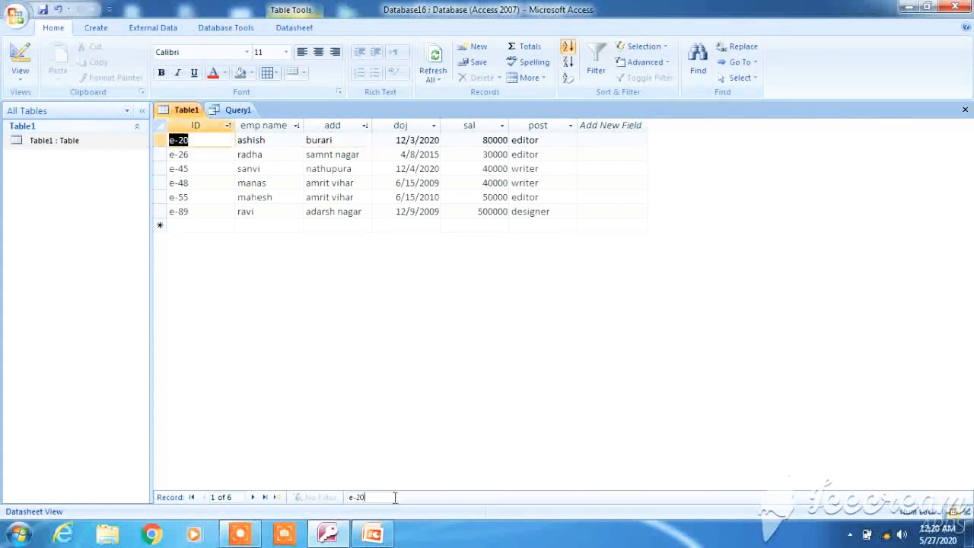